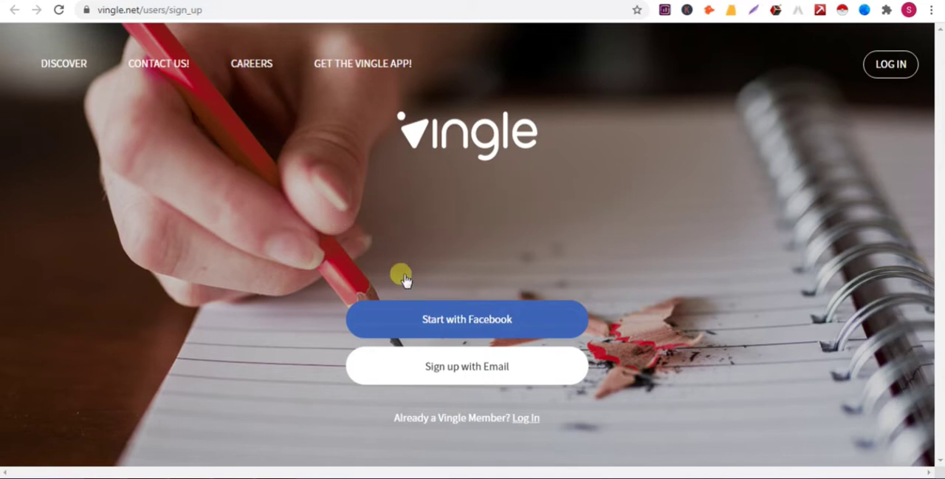
Start an email sign-up, fill in the e-mail address and account password, and continue to the ID stage.
{"action": "left_click", "coordinate": [472, 369]}
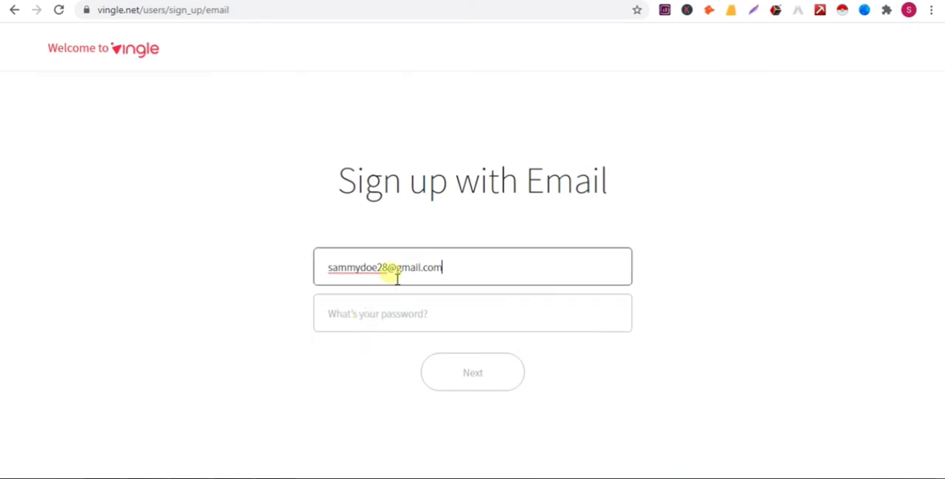
{"action": "left_click", "coordinate": [365, 319]}
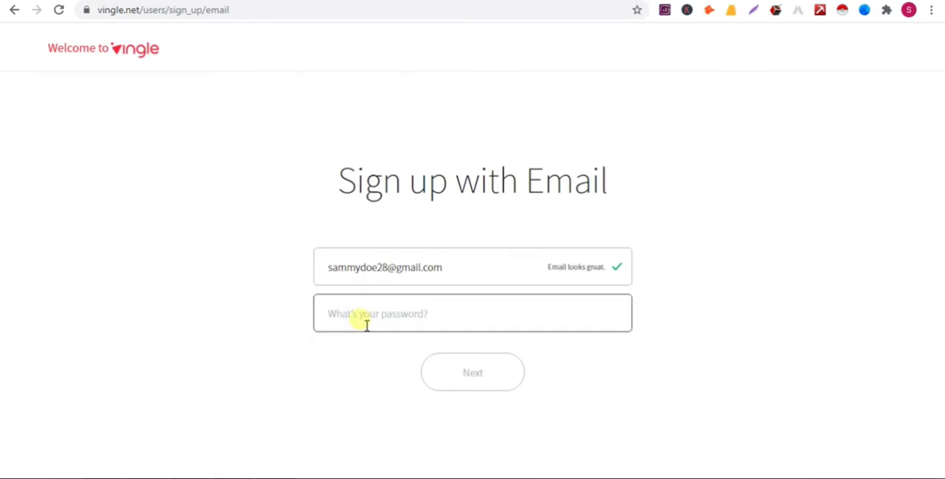
{"action": "type", "text": "••••"}
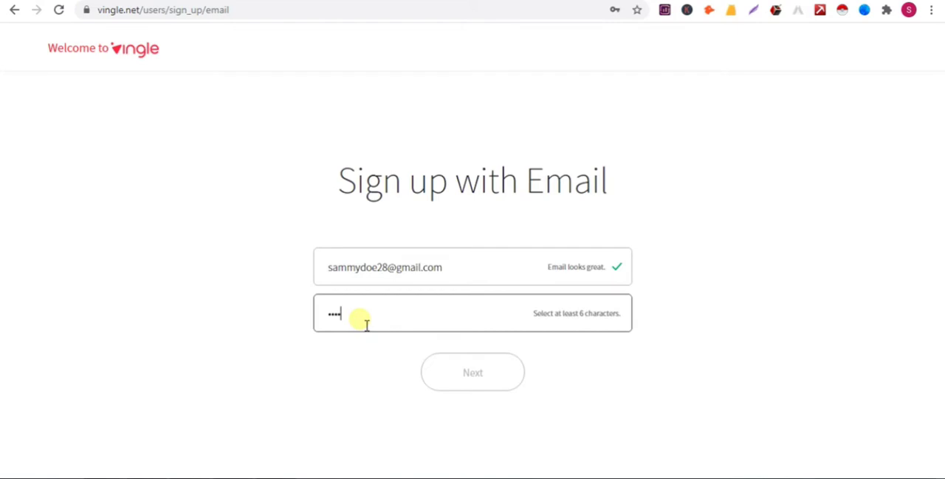
{"action": "type", "text": "••••"}
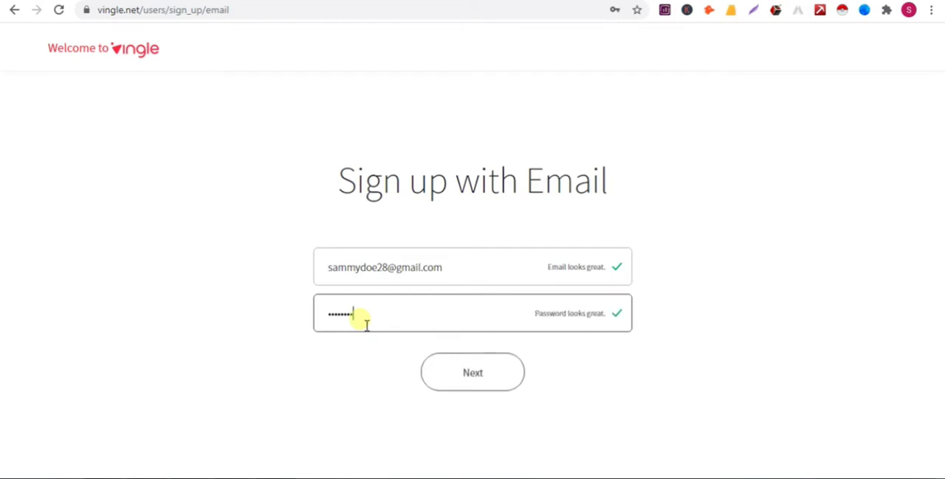
{"action": "type", "text": "••"}
{"action": "left_click", "coordinate": [465, 368]}
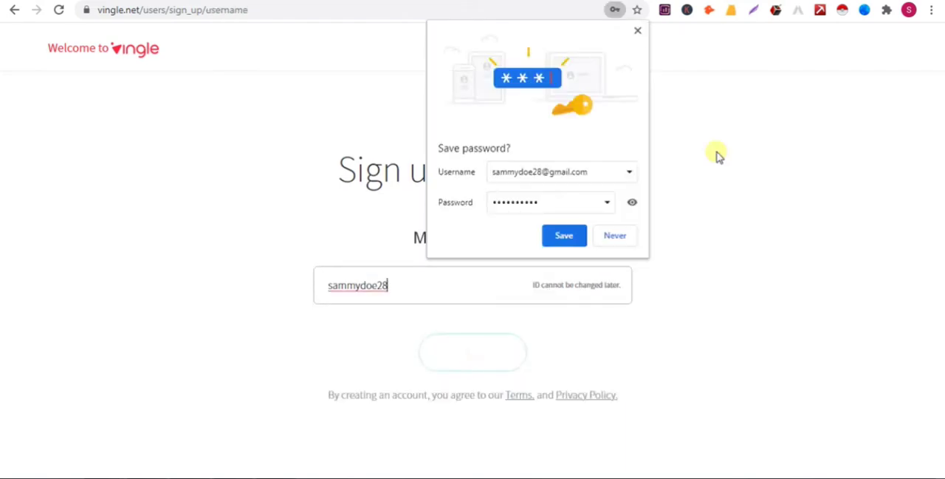
Decline saving the password, sign up with the suggested ID, and confirm the account from the Vingle verification e-mail.
{"action": "left_click", "coordinate": [638, 31]}
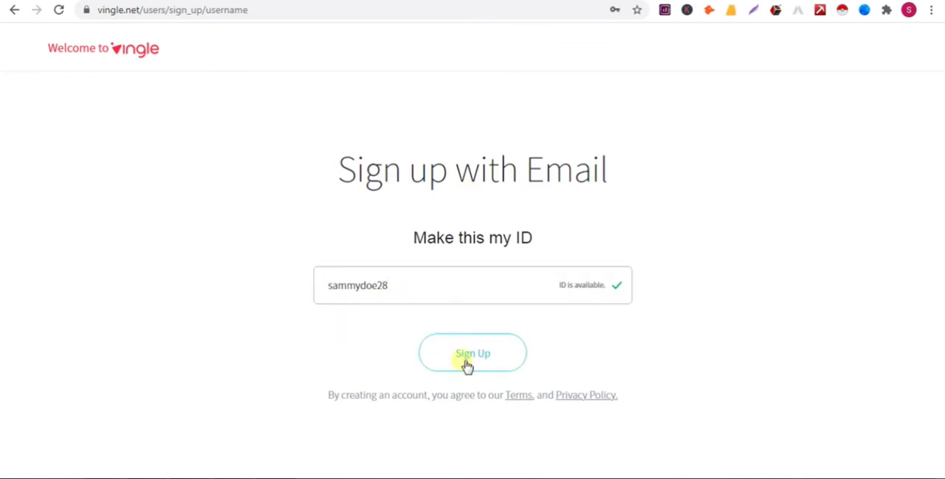
{"action": "left_click", "coordinate": [467, 361]}
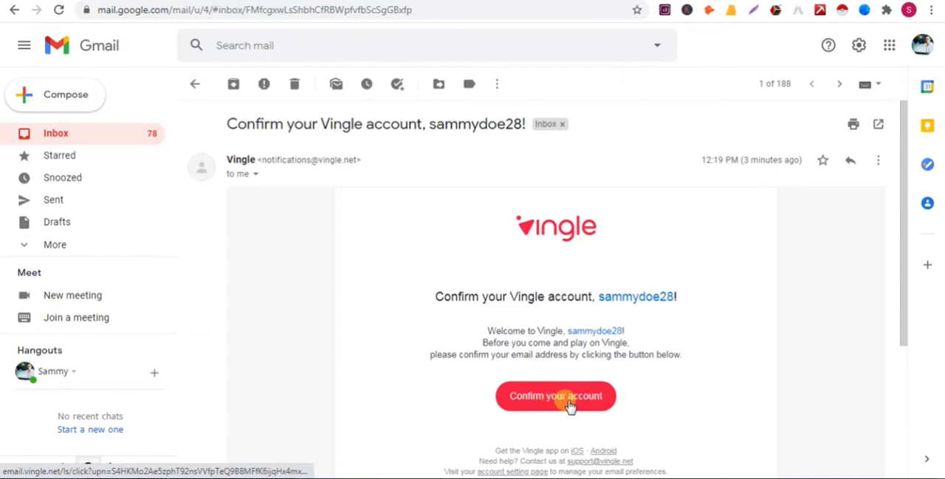
{"action": "left_click", "coordinate": [569, 404]}
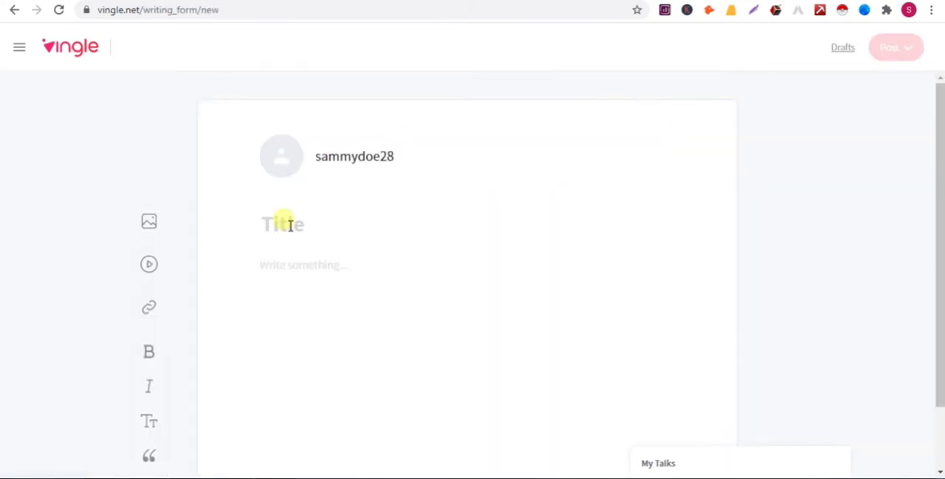
Title the new card "Pro Software Company" and paste the company description with its website address as the body text.
{"action": "left_click", "coordinate": [285, 222]}
{"action": "type", "text": "Pro Softw"}
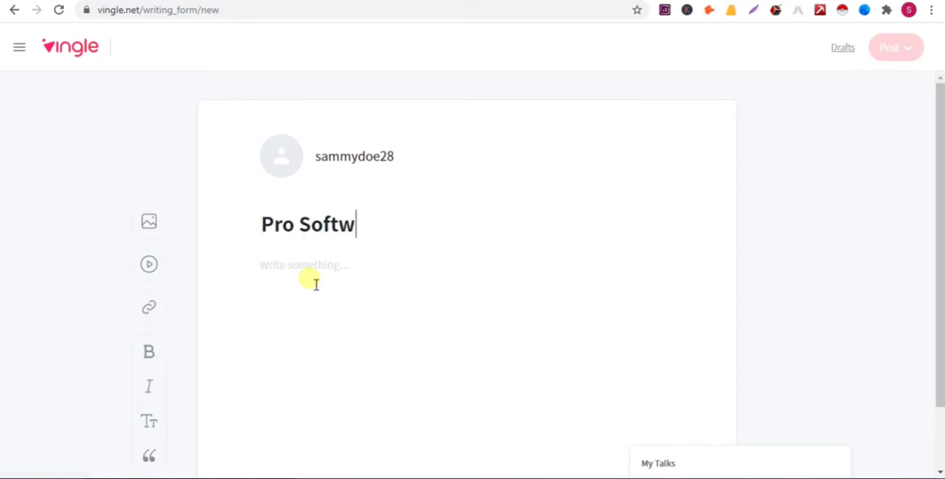
{"action": "type", "text": "are Co"}
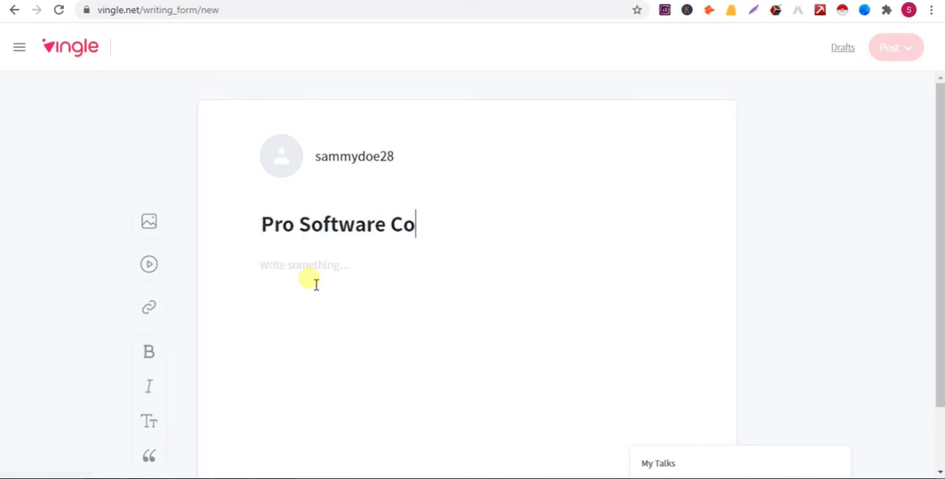
{"action": "type", "text": "mpany"}
{"action": "left_click", "coordinate": [316, 284]}
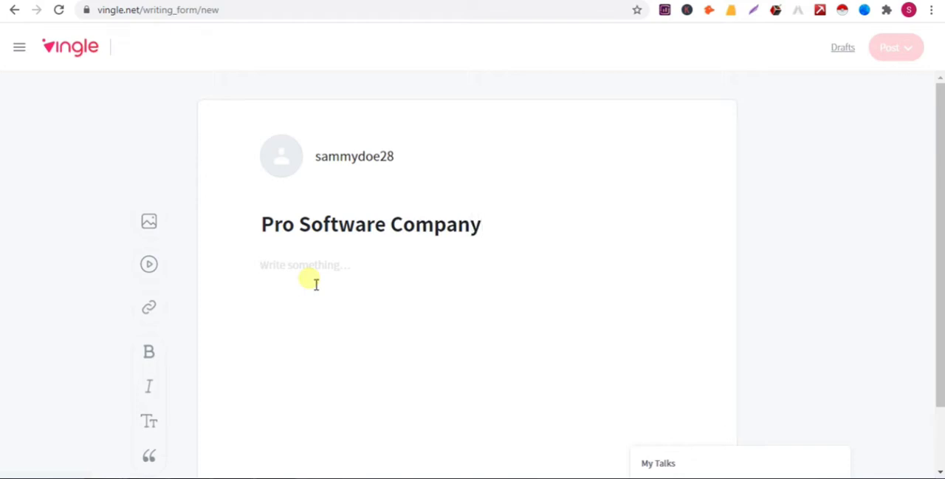
{"action": "type", "text": "\"Pro Software Company\" is a leading outsourcing company with a highly talented team. We work with clients around the world. We provide Virtual Assistant Services, Website Development, Digital Marketing, Apps Development, SEO, Data Entry services etc. visit in our Website: https://prosoftwarecompany.com/"}
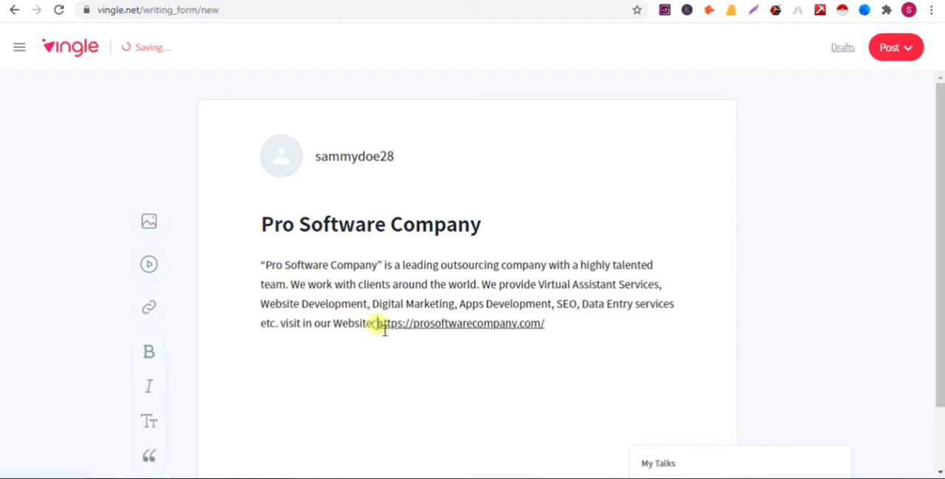
{"action": "left_click_drag", "start_coordinate": [376, 323], "coordinate": [550, 331]}
{"action": "right_click", "coordinate": [539, 327]}
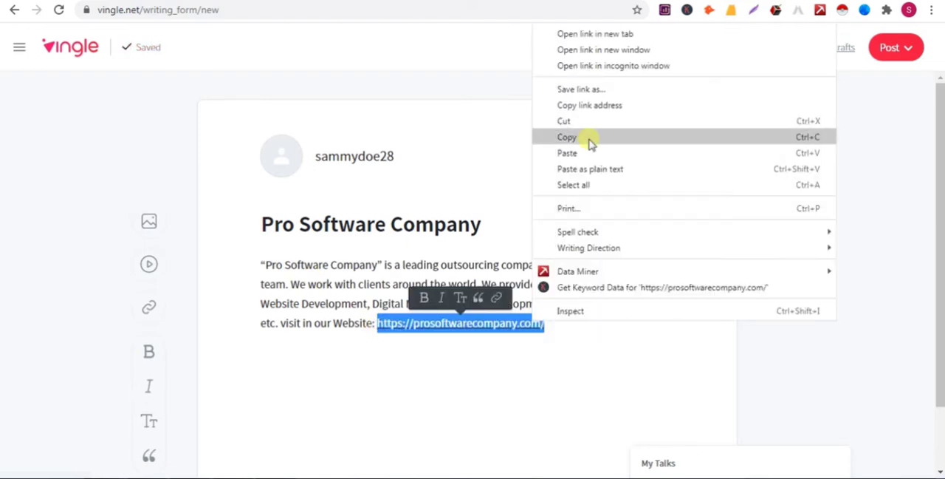
{"action": "left_click", "coordinate": [591, 143]}
{"action": "left_click", "coordinate": [268, 267]}
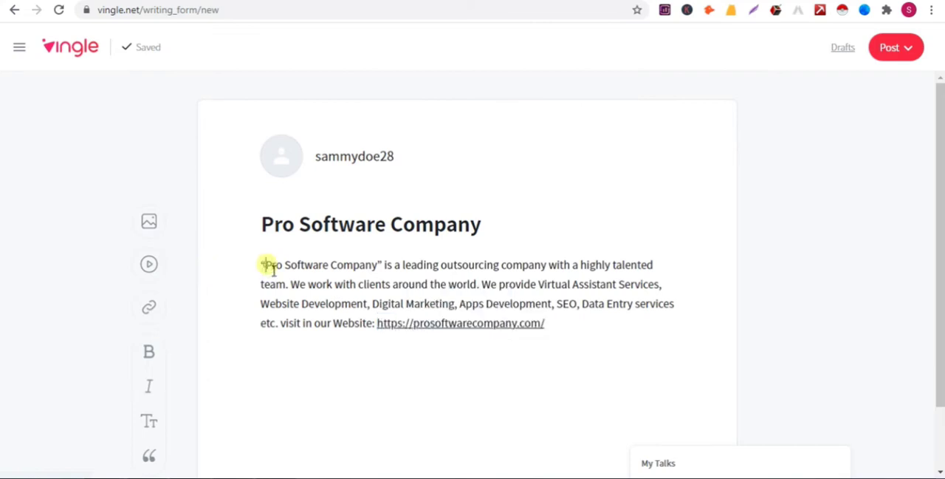
{"action": "left_click_drag", "start_coordinate": [267, 266], "coordinate": [378, 270]}
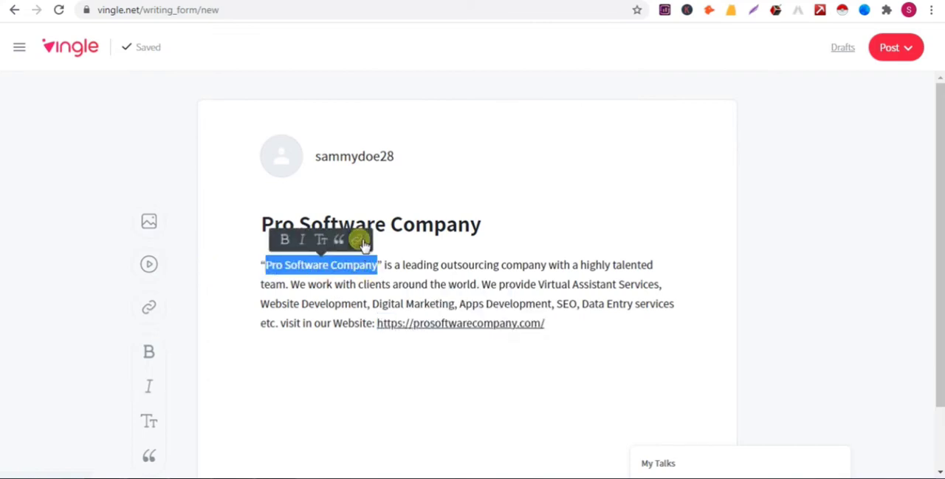
{"action": "left_click", "coordinate": [361, 241]}
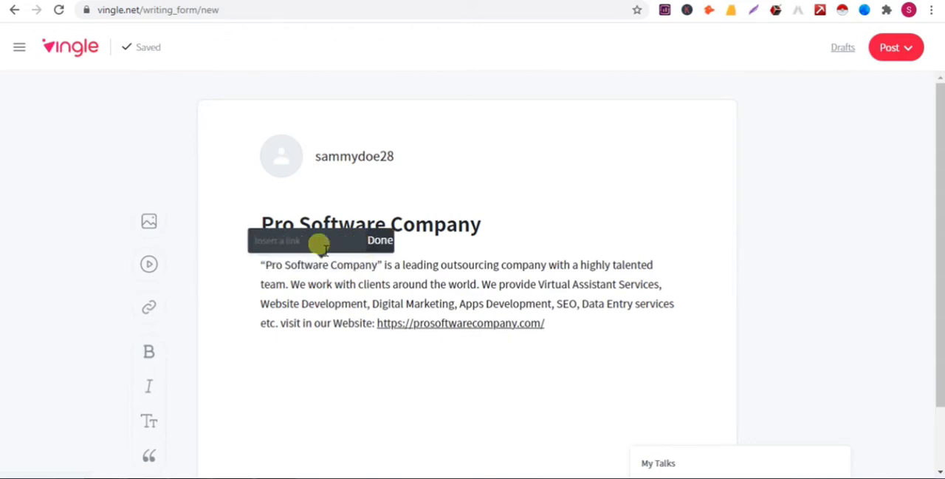
{"action": "key", "text": "ctrl+v"}
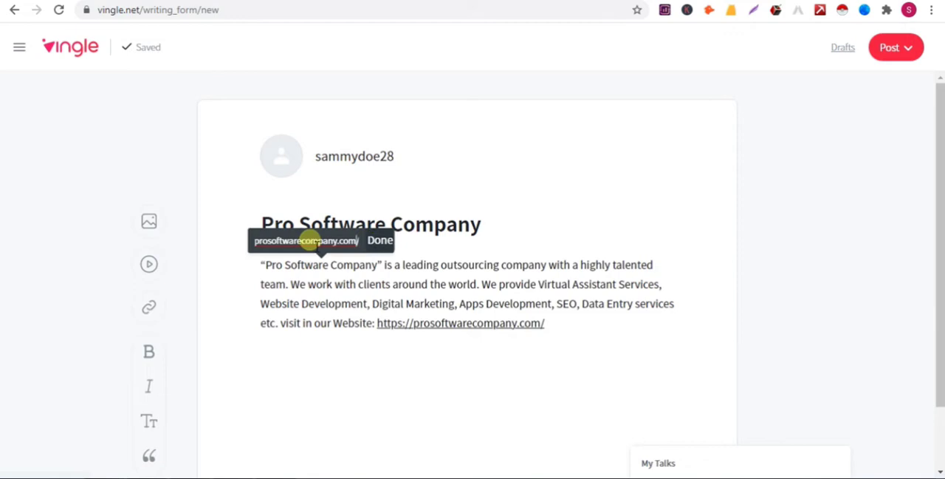
{"action": "key", "text": "Home"}
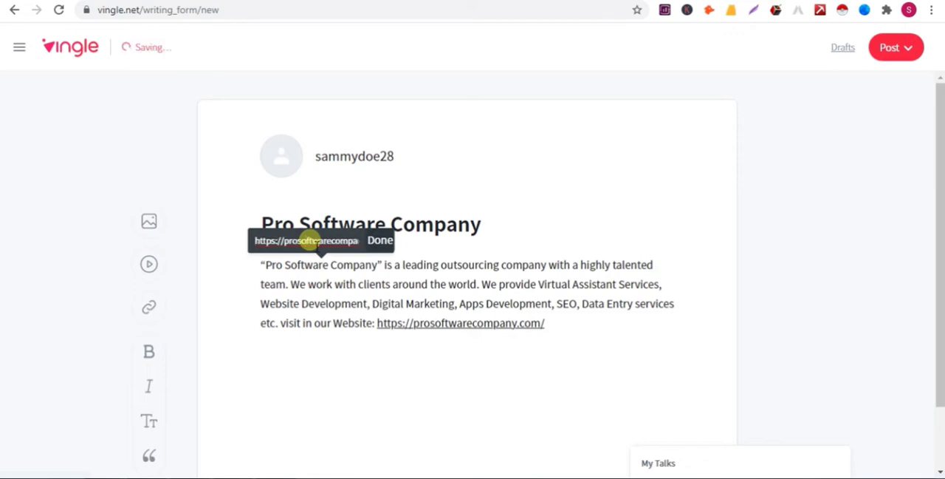
{"action": "left_click", "coordinate": [382, 244]}
{"action": "left_click", "coordinate": [323, 284]}
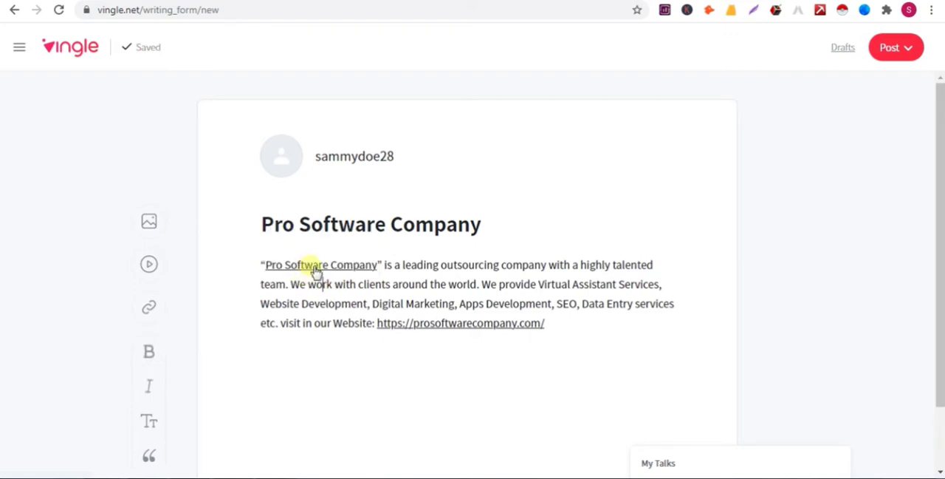
Open the card's publishing options, acknowledge the notice about relevant interests, and get ready to enter an interest.
{"action": "scroll", "coordinate": [314, 270], "scroll_direction": "down", "scroll_amount": 1}
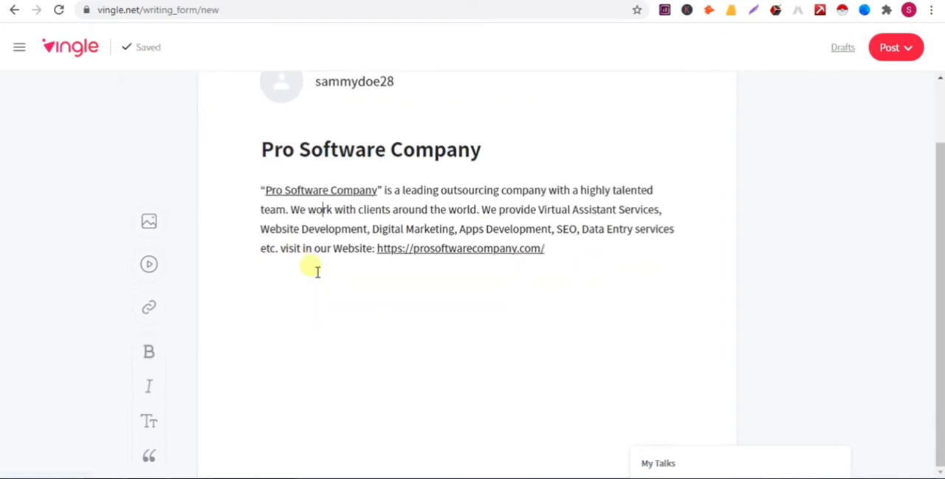
{"action": "scroll", "coordinate": [314, 271], "scroll_direction": "up", "scroll_amount": 1}
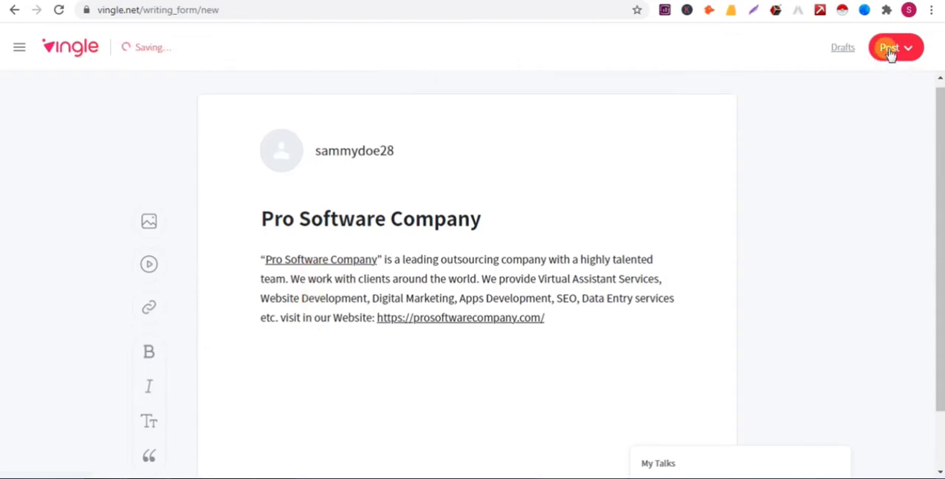
{"action": "left_click", "coordinate": [891, 52]}
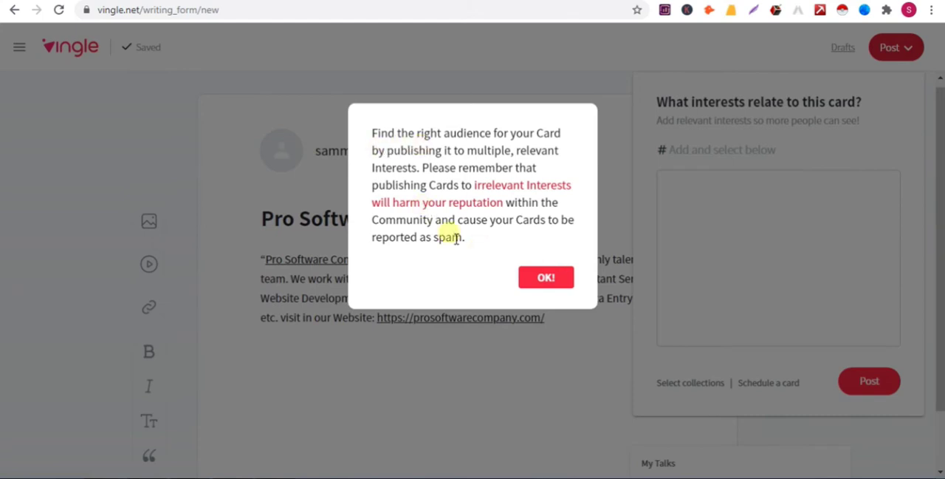
{"action": "left_click", "coordinate": [545, 279]}
{"action": "left_click", "coordinate": [694, 149]}
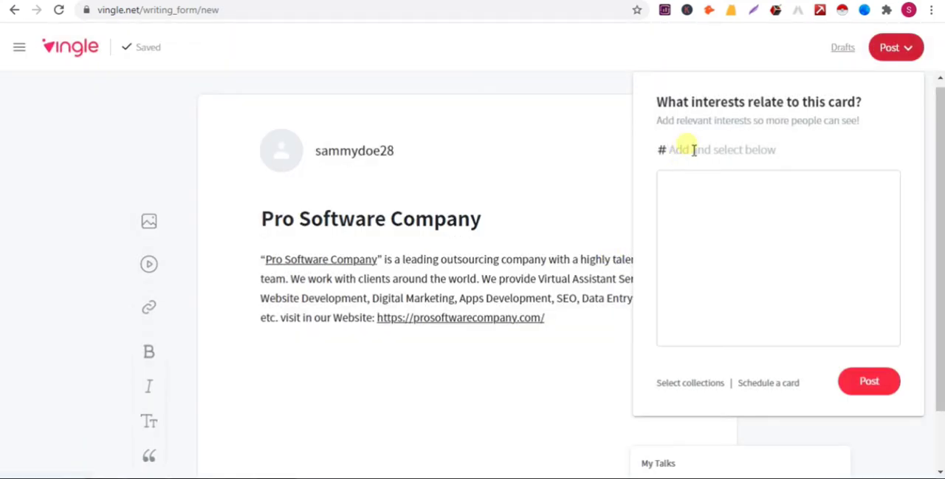
{"action": "type", "text": "so"}
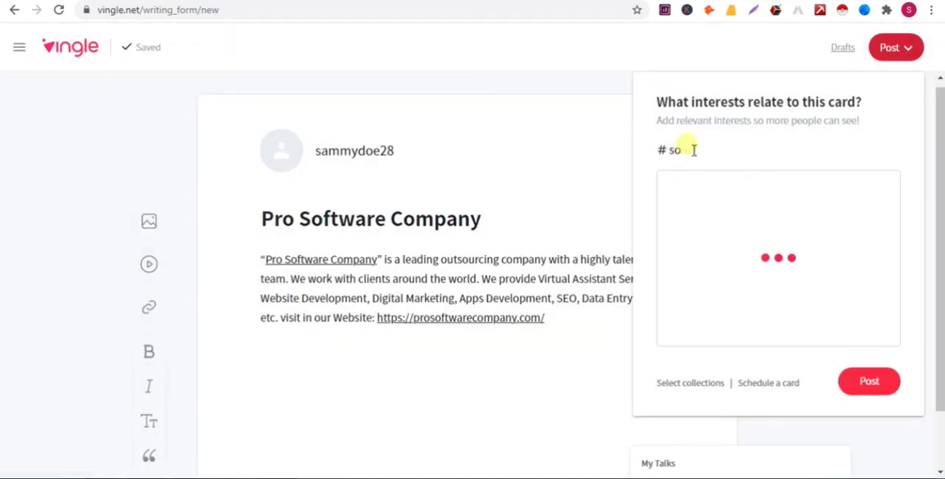
{"action": "key", "text": "BackSpace"}
{"action": "key", "text": "BackSpace"}
{"action": "type", "text": "pro"}
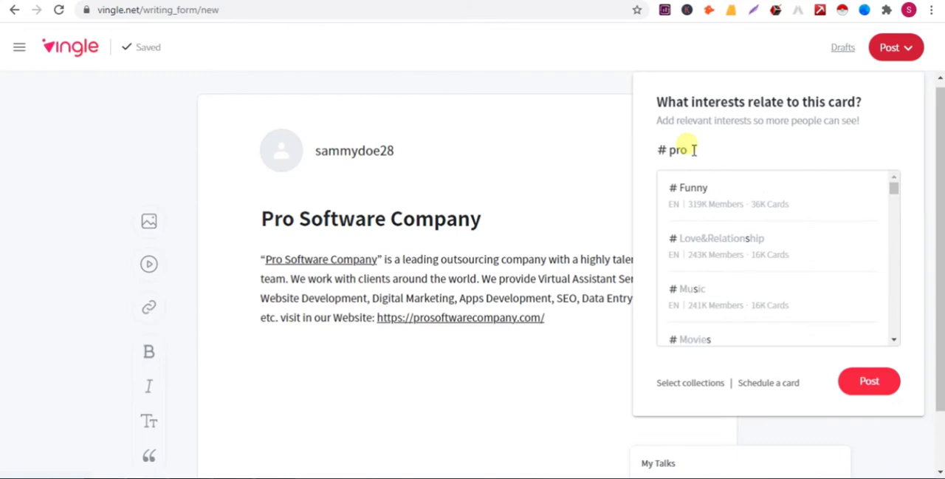
{"action": "key", "text": "BackSpace"}
{"action": "key", "text": "BackSpace"}
{"action": "key", "text": "BackSpace"}
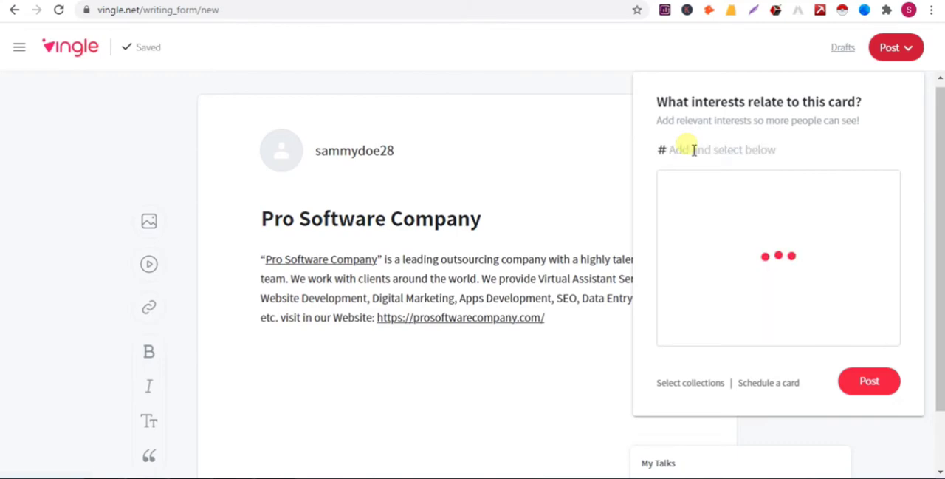
Search the interests for "softwa" and add the Software interest to the card.
{"action": "type", "text": "softw"}
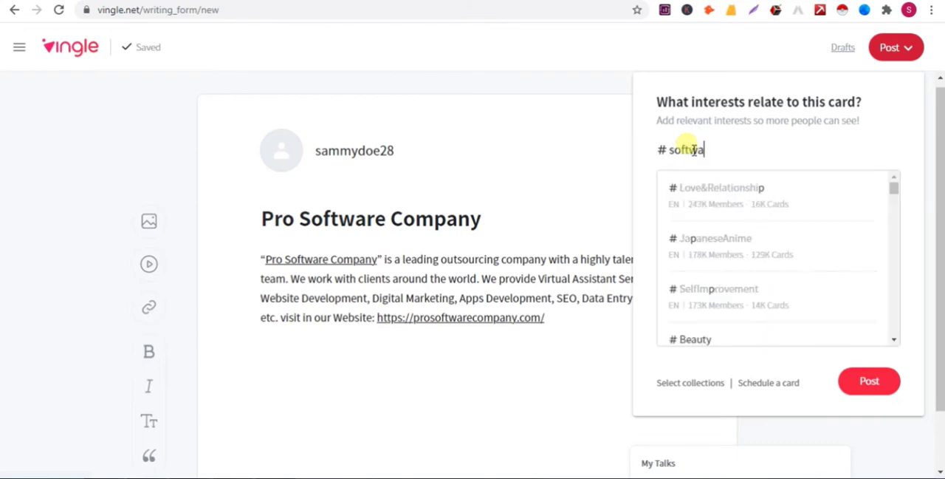
{"action": "type", "text": "a"}
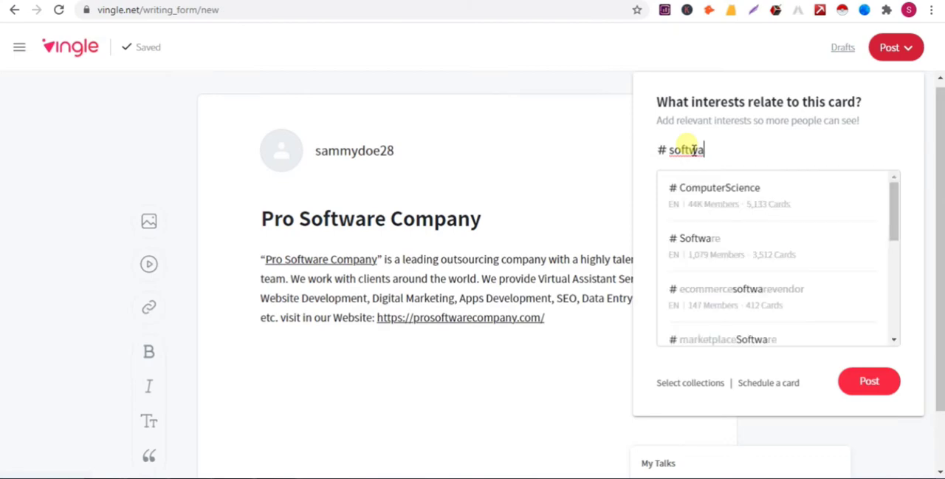
{"action": "left_click", "coordinate": [707, 237]}
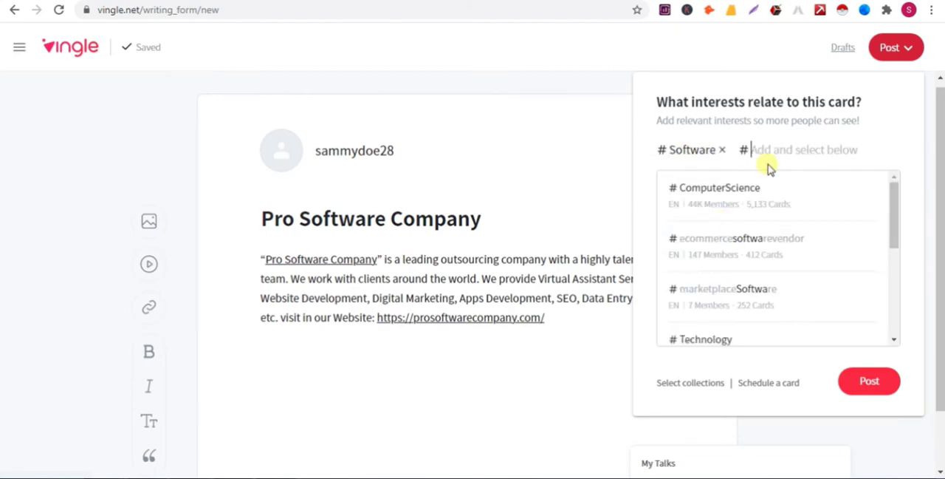
{"action": "type", "text": "outsou"}
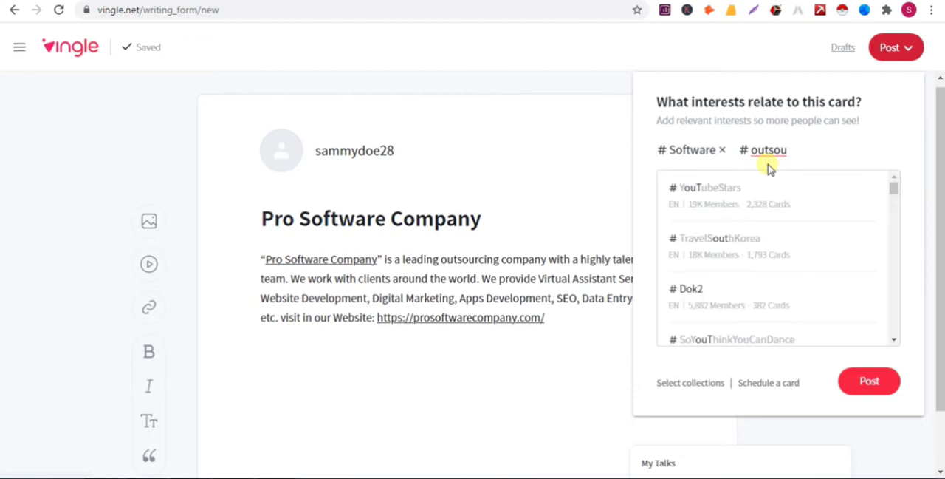
{"action": "type", "text": "r"}
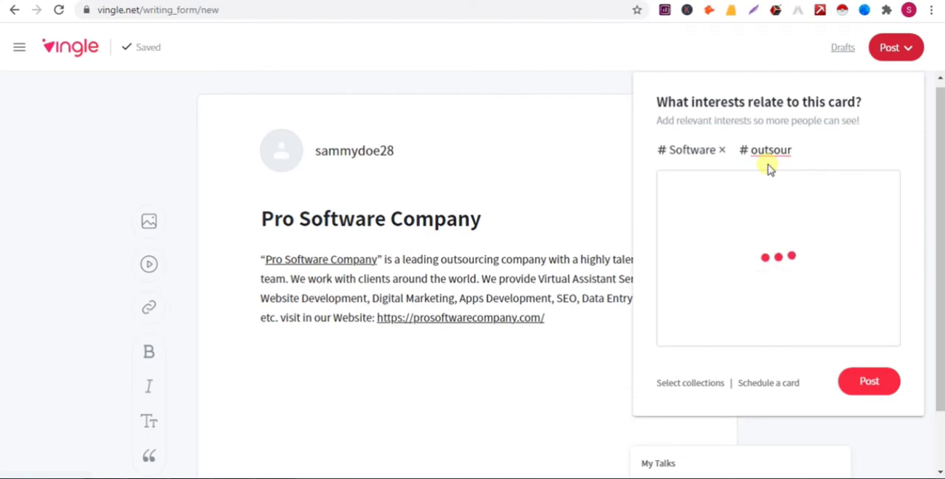
{"action": "key", "text": "BackSpace"}
{"action": "key", "text": "BackSpace"}
{"action": "key", "text": "BackSpace"}
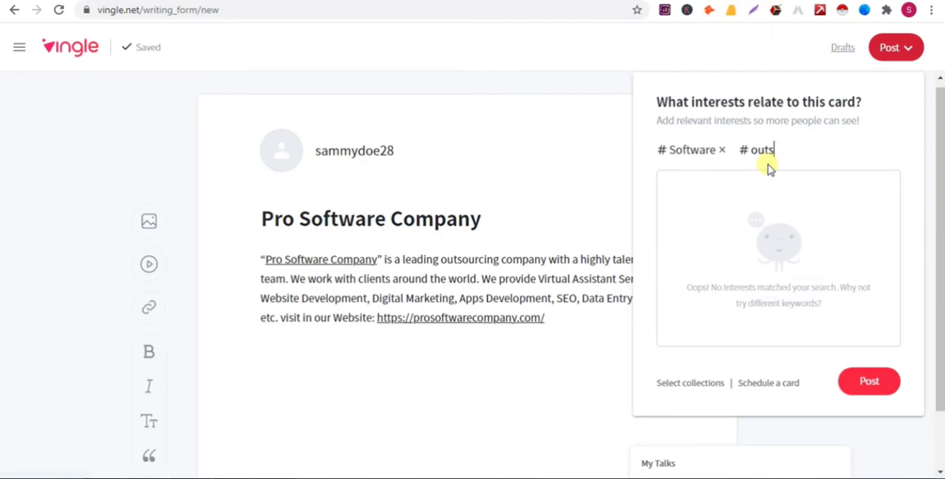
{"action": "key", "text": "BackSpace"}
{"action": "key", "text": "BackSpace"}
{"action": "key", "text": "BackSpace"}
{"action": "key", "text": "BackSpace"}
{"action": "type", "text": "it"}
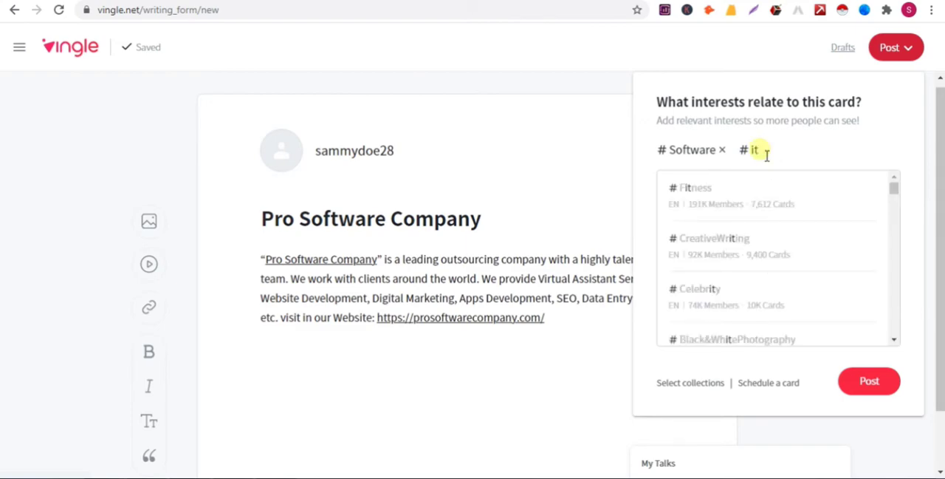
{"action": "key", "text": "BackSpace"}
{"action": "key", "text": "BackSpace"}
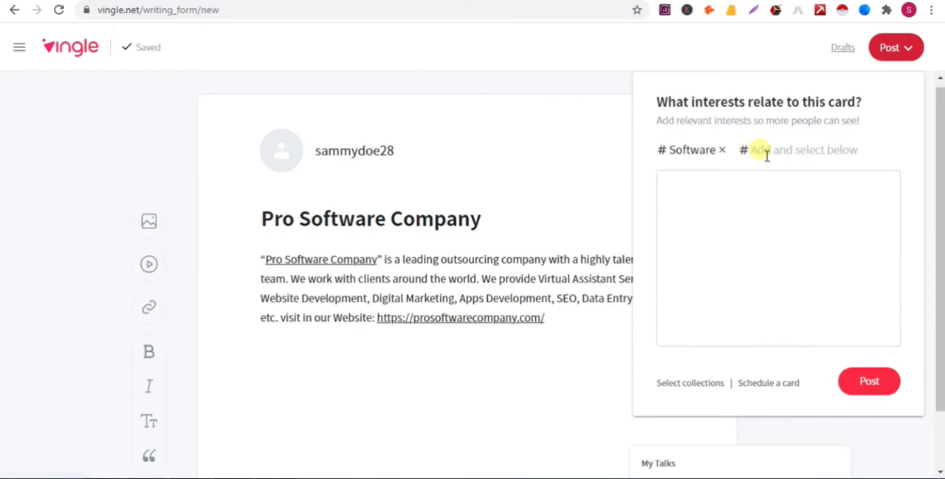
Publish the card with the Software interest.
{"action": "left_click", "coordinate": [870, 383]}
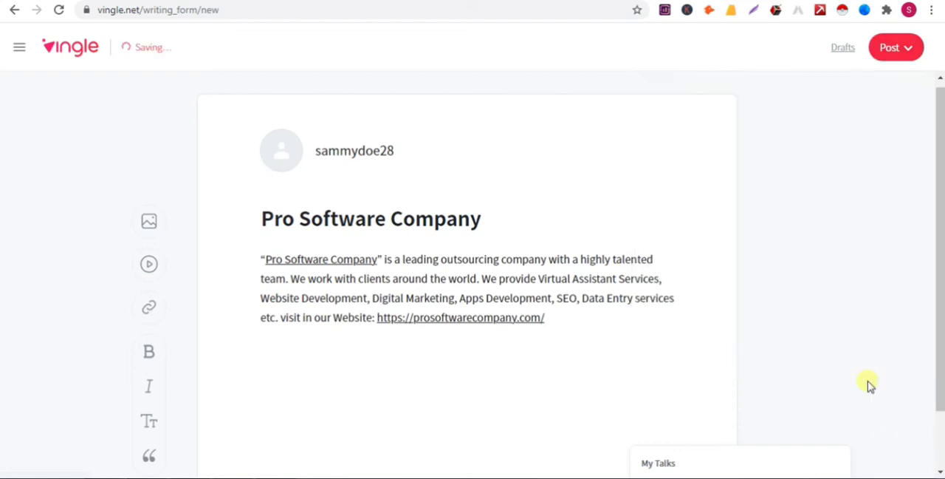